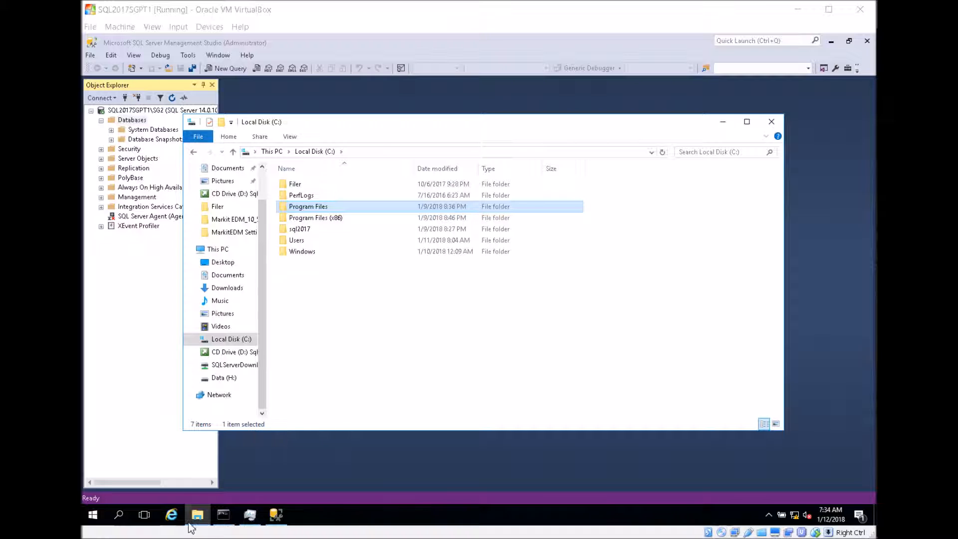
# Launch setup from the sql2017 folder and generate the Installed SQL Server features discovery report.
pyautogui.doubleClick(302, 229)
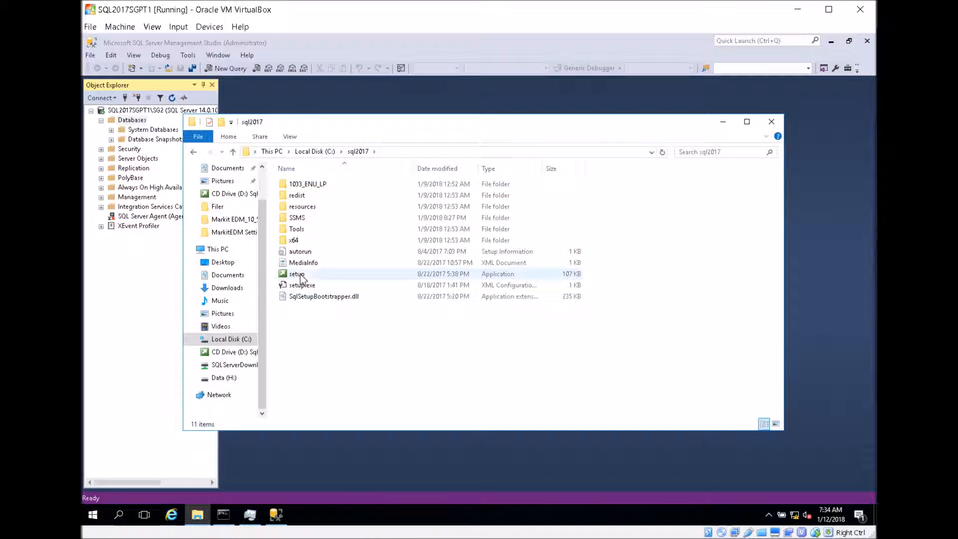
pyautogui.doubleClick(298, 274)
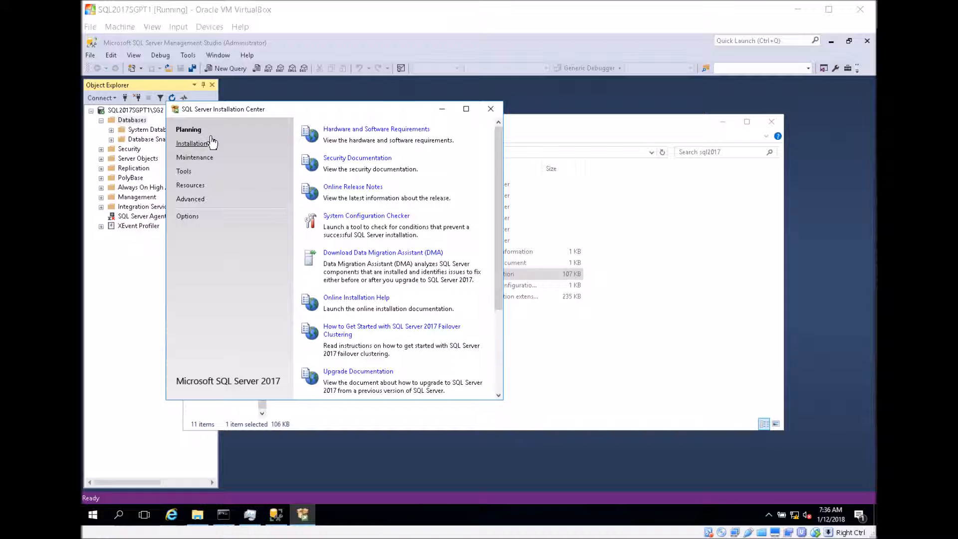
pyautogui.click(188, 174)
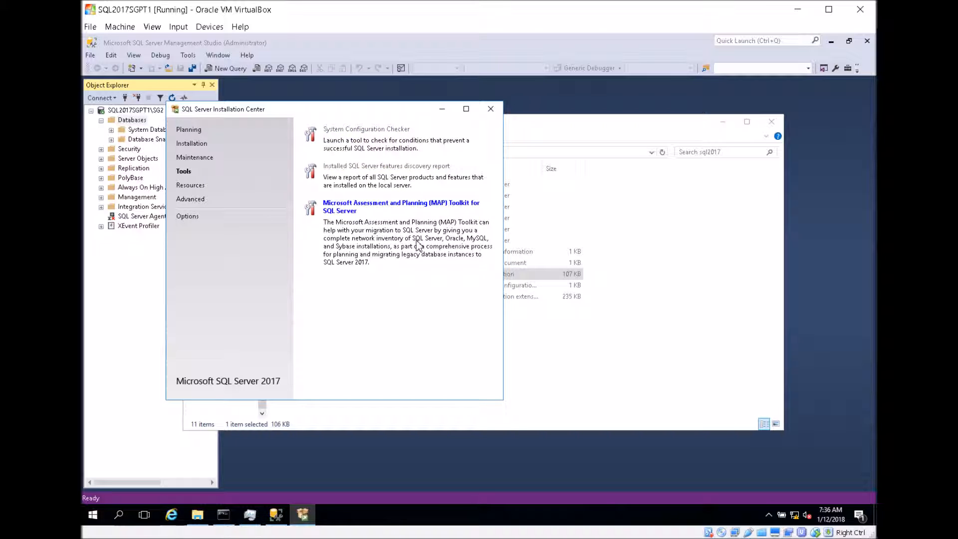
pyautogui.click(418, 246)
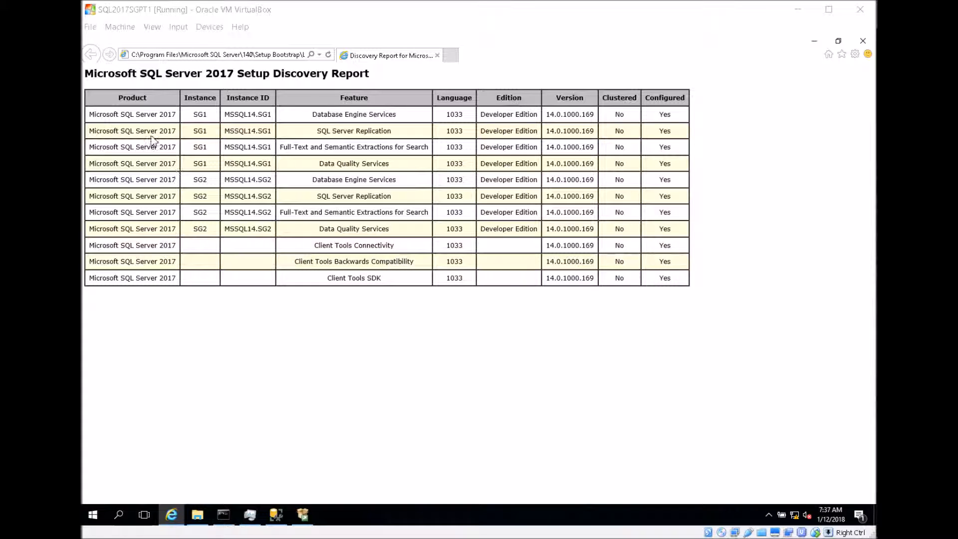
# Examine the instances, features, editions and client tools in the discovery report, and close the report and the SQL Server Installation Center.
pyautogui.moveTo(88, 114); pyautogui.dragTo(417, 171)
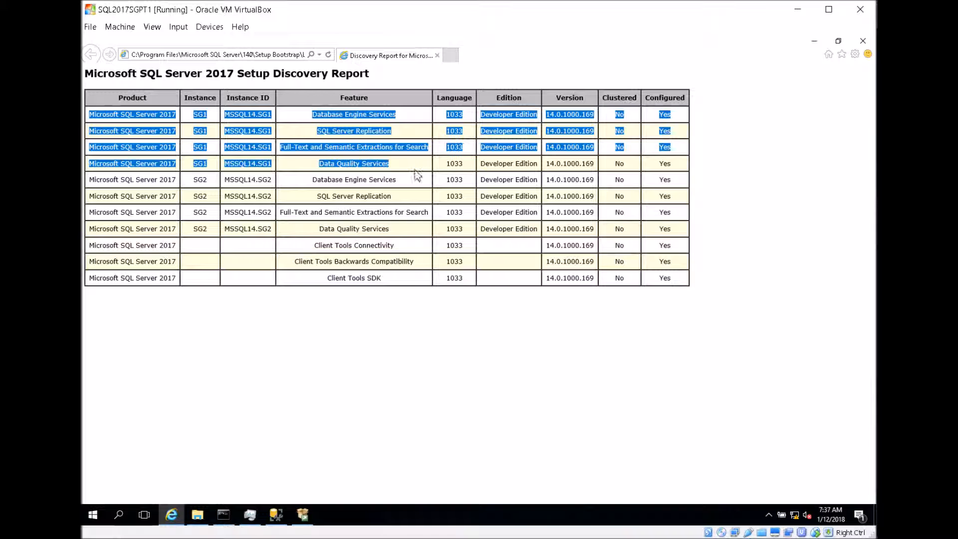
pyautogui.click(373, 123)
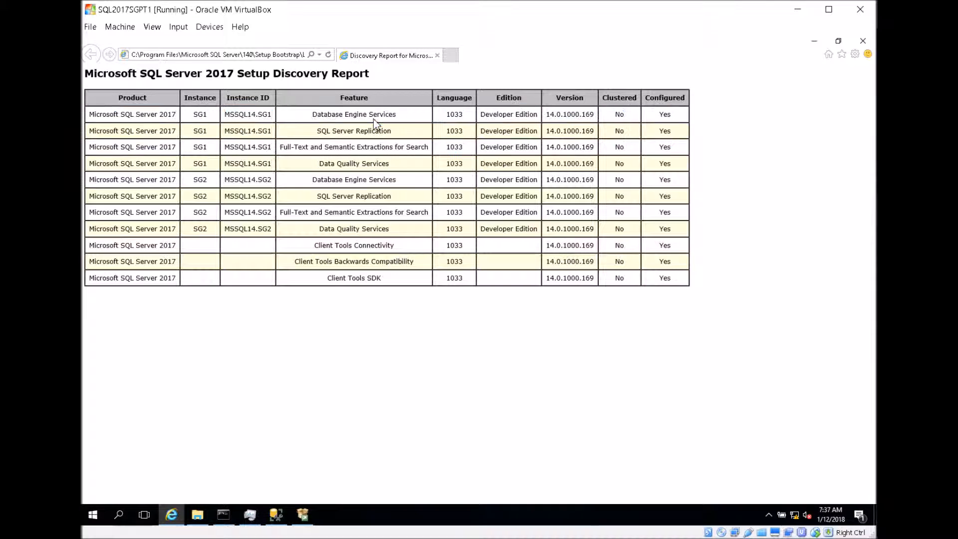
pyautogui.doubleClick(349, 132)
pyautogui.moveTo(280, 147); pyautogui.dragTo(418, 150)
pyautogui.tripleClick(373, 165)
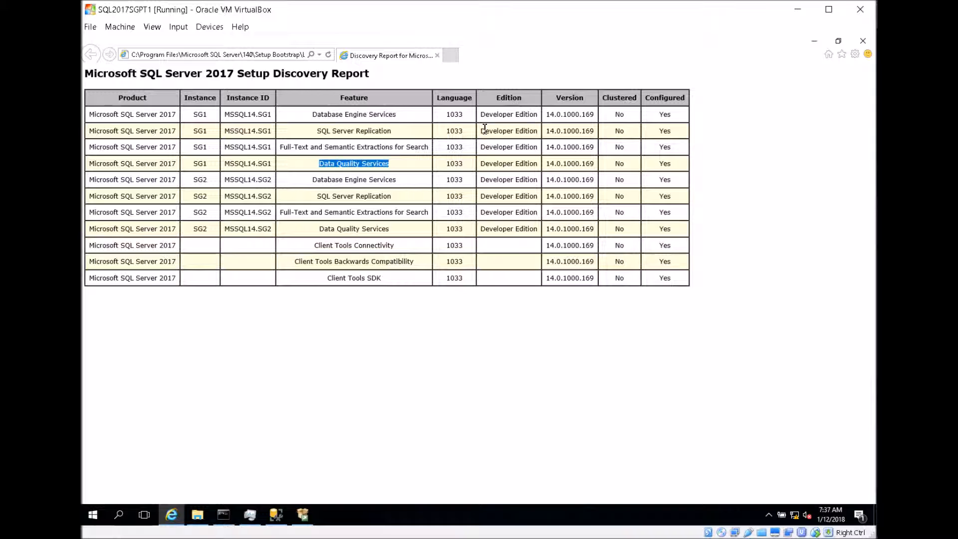
pyautogui.moveTo(481, 114); pyautogui.dragTo(562, 129)
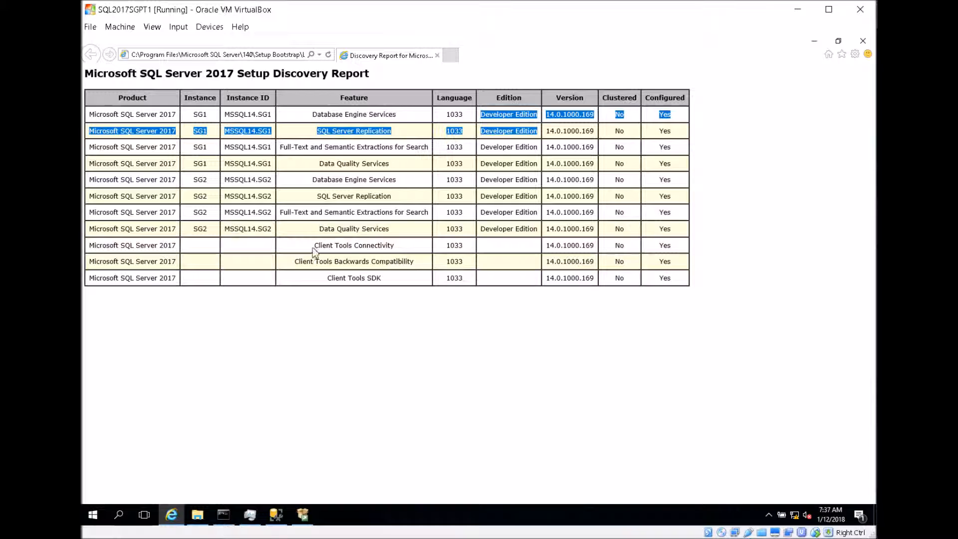
pyautogui.moveTo(92, 246); pyautogui.dragTo(389, 248)
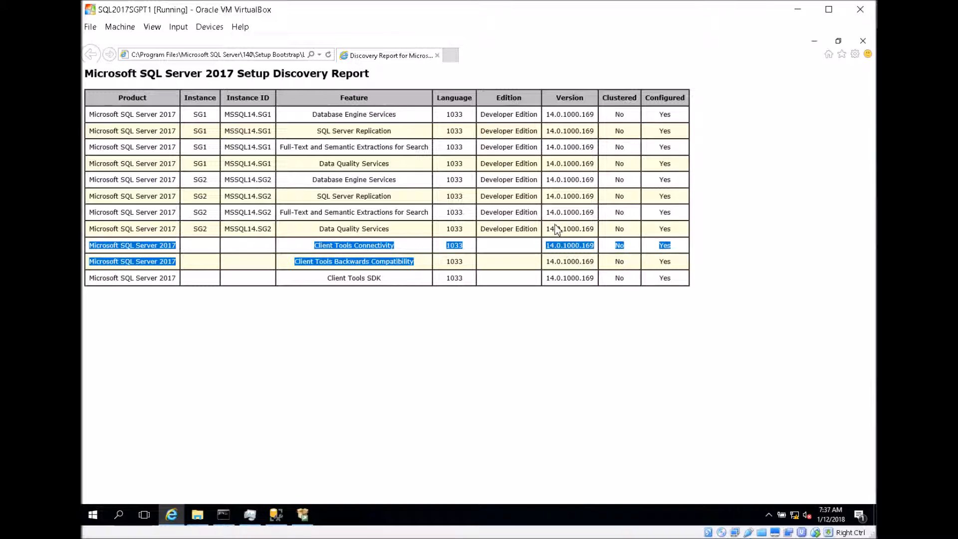
pyautogui.click(707, 225)
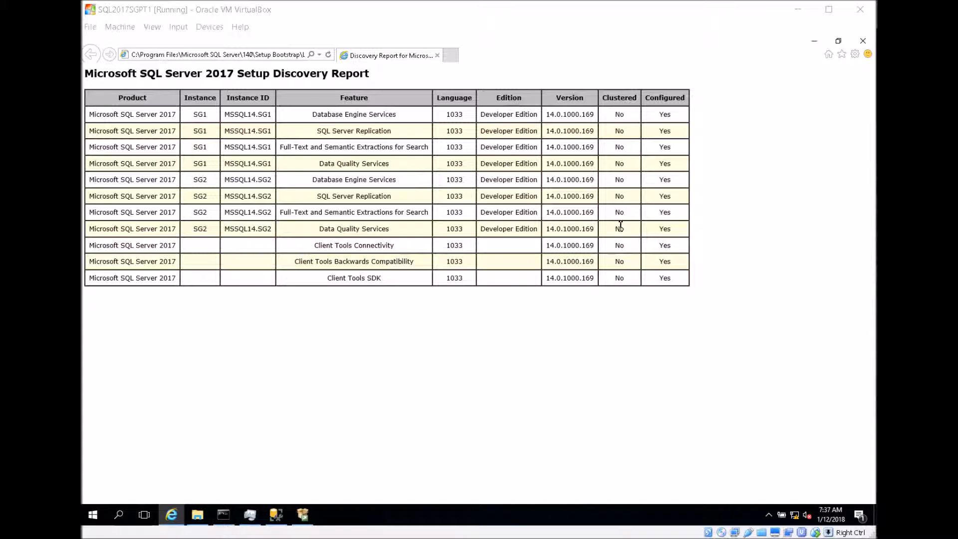
pyautogui.click(862, 40)
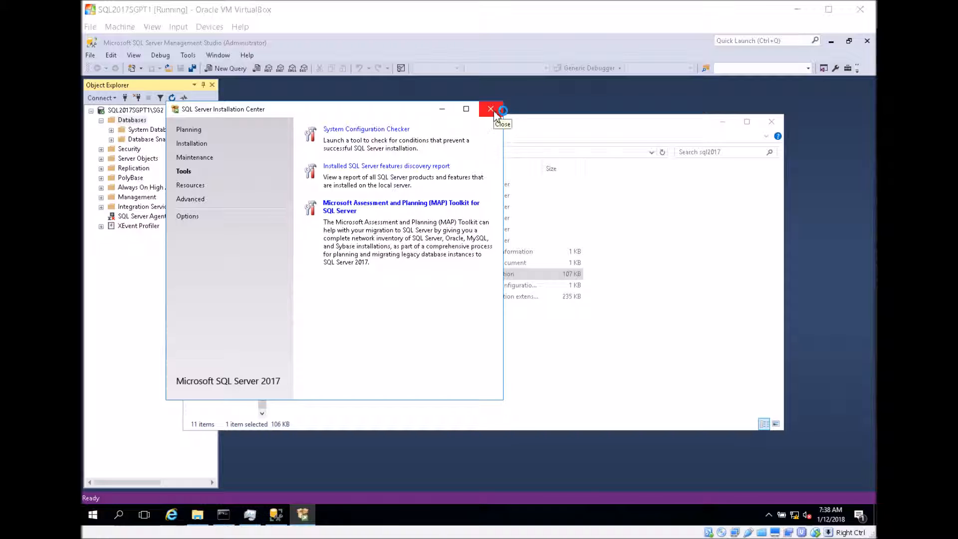
pyautogui.click(491, 109)
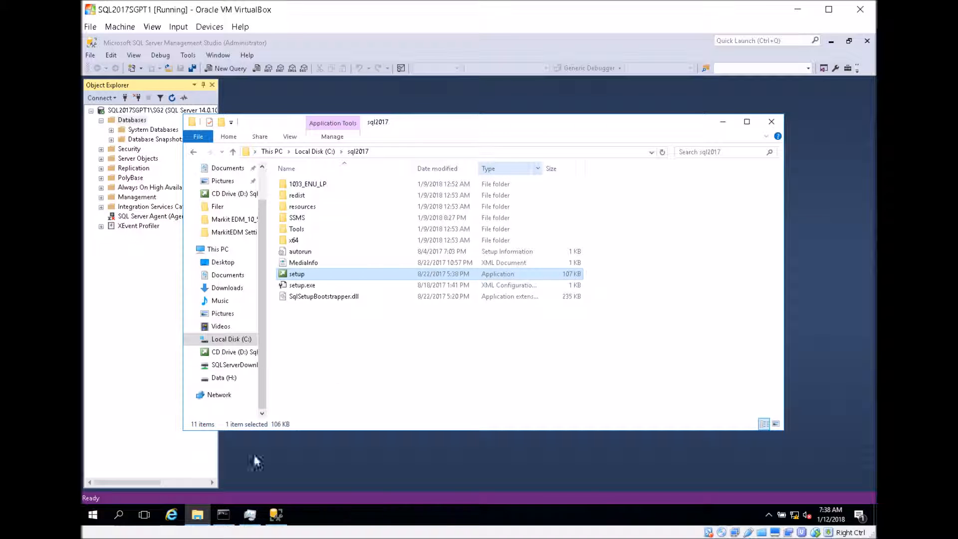
# Switch to the Command Prompt and run setup.exe /q /action=RunDiscovery from C:\sql2017.
pyautogui.click(223, 515)
pyautogui.click(370, 302)
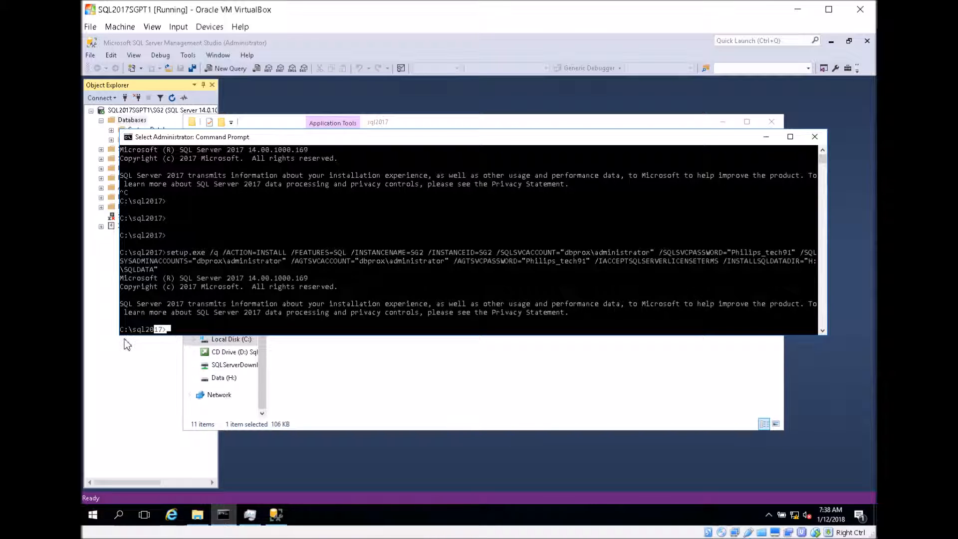
pyautogui.scroll(-4, 172, 337)
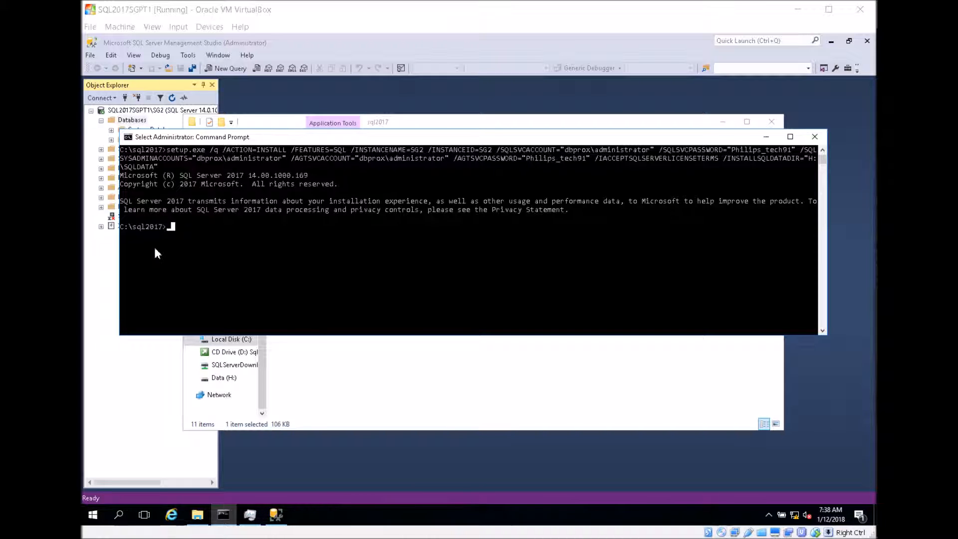
pyautogui.click(179, 229)
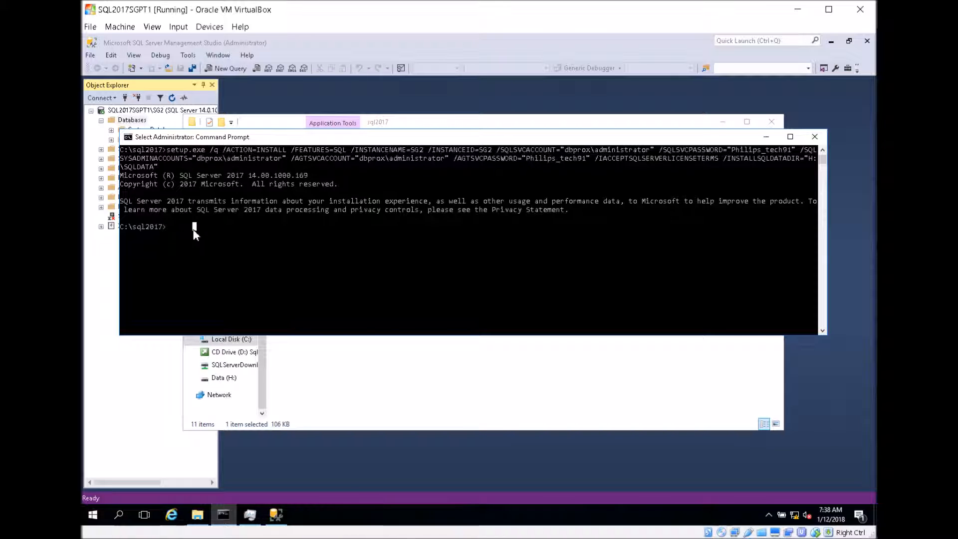
pyautogui.write('set')
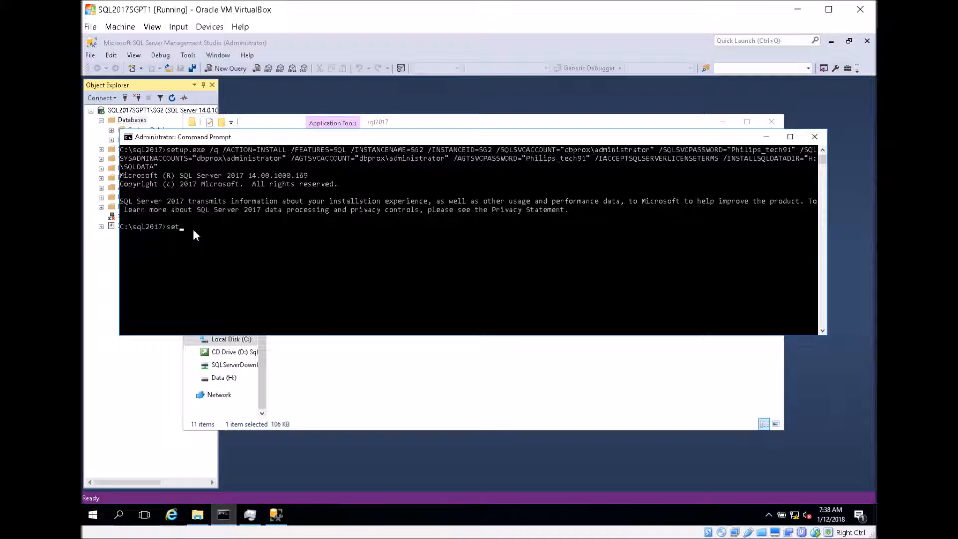
pyautogui.write('up.exe /action=')
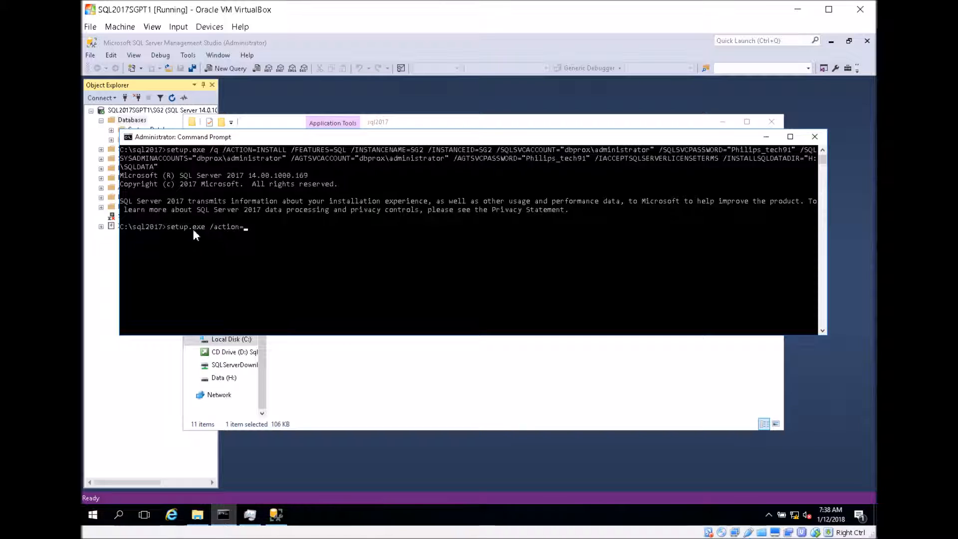
pyautogui.write('RunDiscovery')
pyautogui.press('Left')
pyautogui.press('Left')
pyautogui.press('Left')
pyautogui.press('Left')
pyautogui.press('Left')
pyautogui.press('Left')
pyautogui.press('Left')
pyautogui.press('Left')
pyautogui.press('Left')
pyautogui.press('Left')
pyautogui.press('Left')
pyautogui.press('Left')
pyautogui.press('Left')
pyautogui.press('Left')
pyautogui.press('Left')
pyautogui.press('Left')
pyautogui.press('Left')
pyautogui.press('Left')
pyautogui.write('/q')
pyautogui.press('Return')
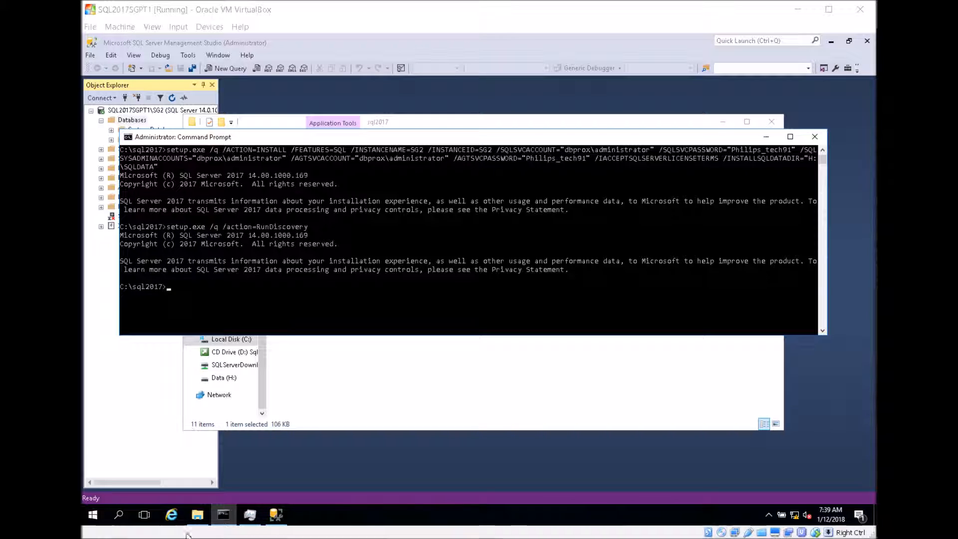
# Switch to File Explorer and open the log folder C:\Program Files\Microsoft SQL Server\140\Setup Bootstrap\Log\20180112_073912.
pyautogui.click(197, 517)
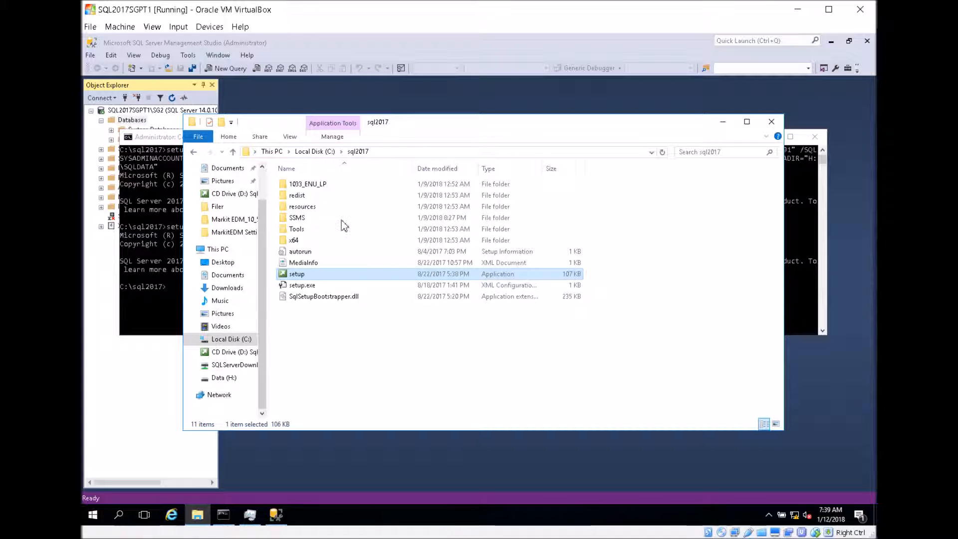
pyautogui.click(315, 151)
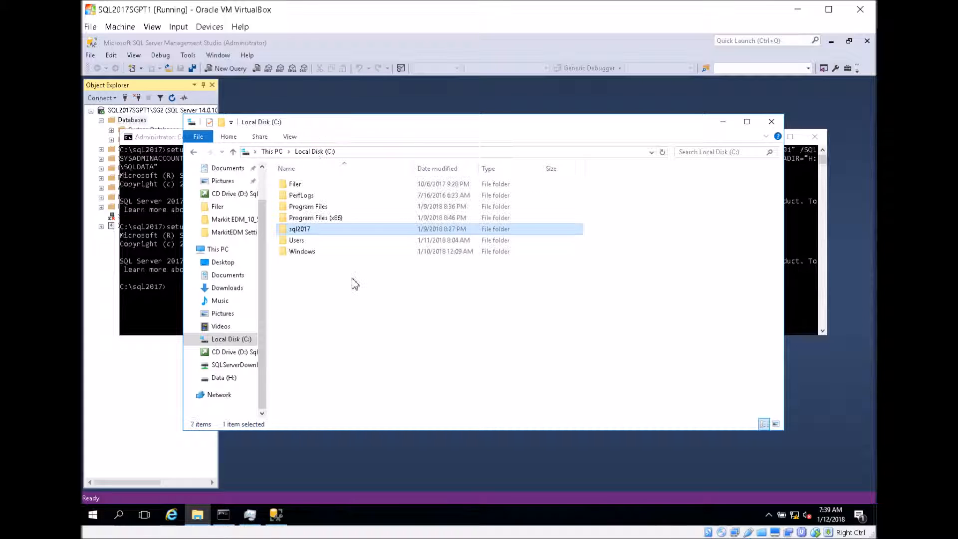
pyautogui.doubleClick(315, 207)
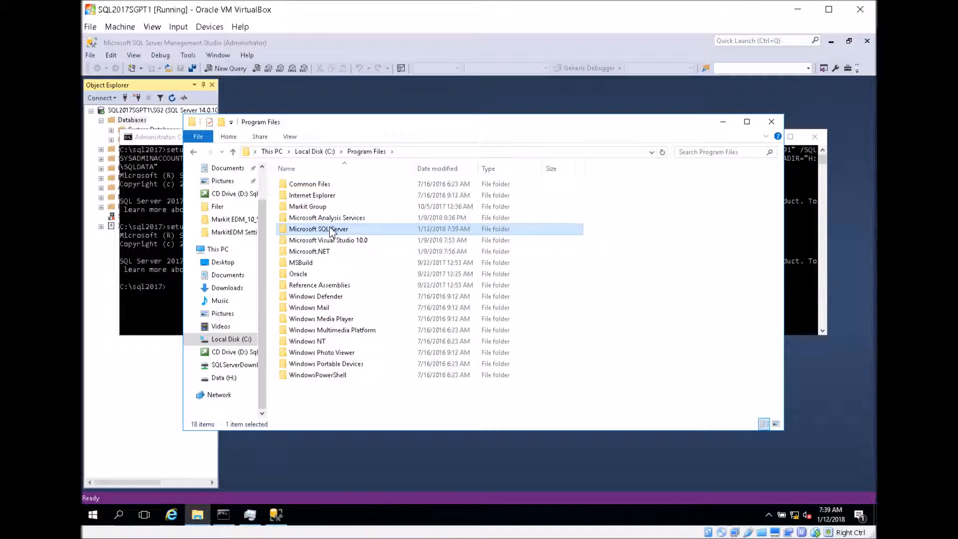
pyautogui.doubleClick(319, 229)
pyautogui.doubleClick(296, 230)
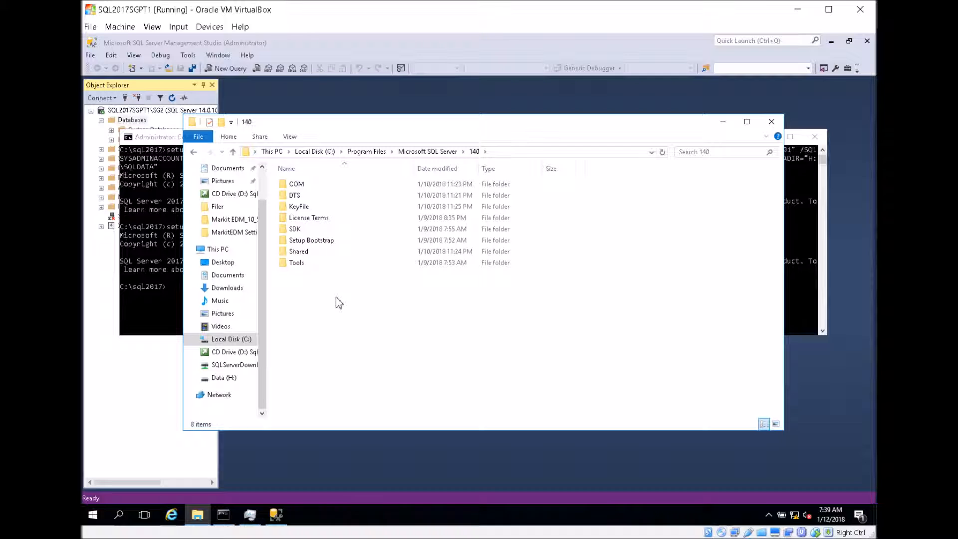
pyautogui.doubleClick(314, 240)
pyautogui.doubleClick(295, 197)
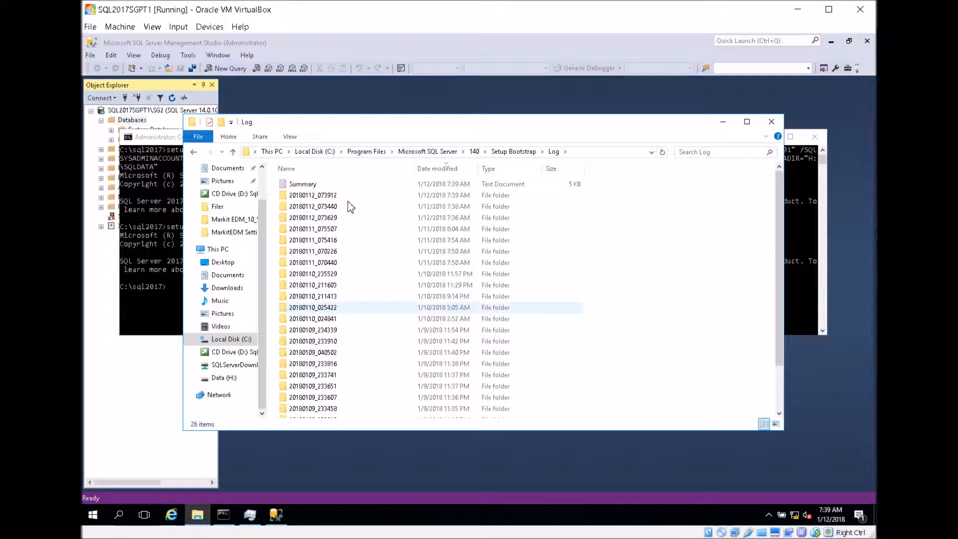
pyautogui.click(331, 197)
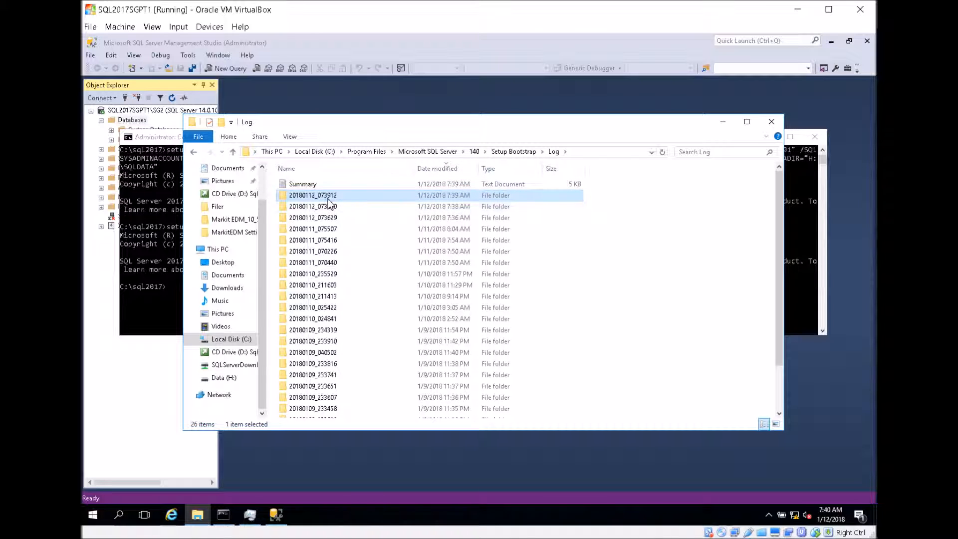
pyautogui.doubleClick(356, 200)
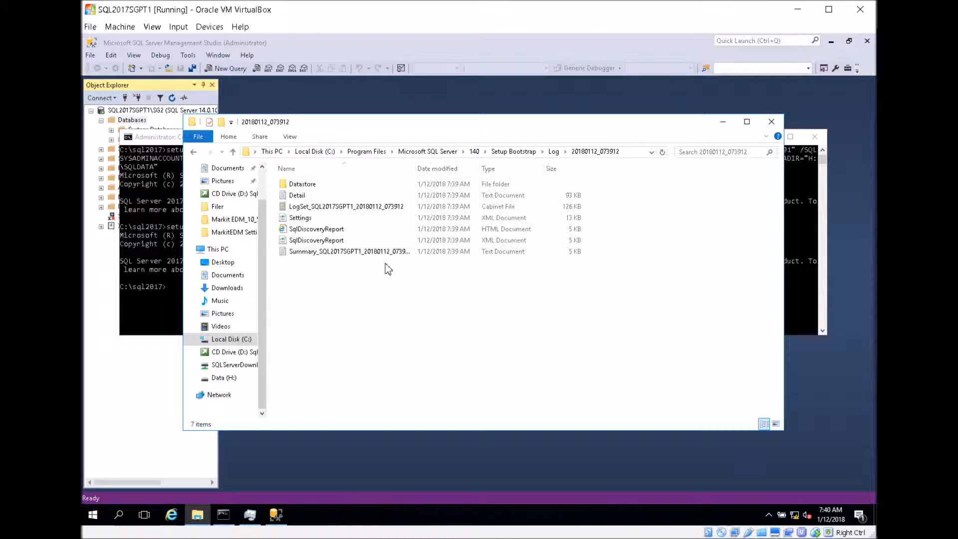
# View the discovery entries in the XML version of SqlDiscoveryReport and close it.
pyautogui.click(337, 231)
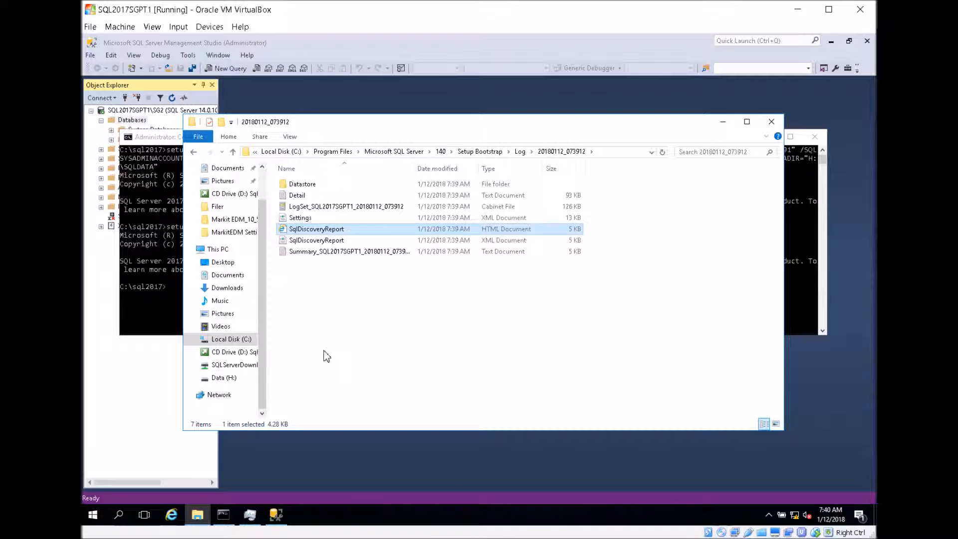
pyautogui.doubleClick(343, 240)
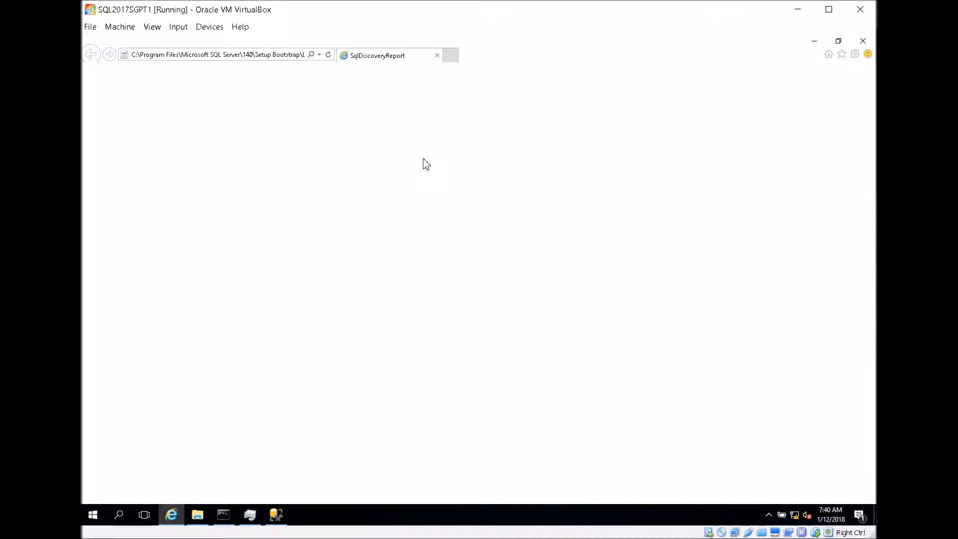
pyautogui.moveTo(129, 142); pyautogui.dragTo(227, 374)
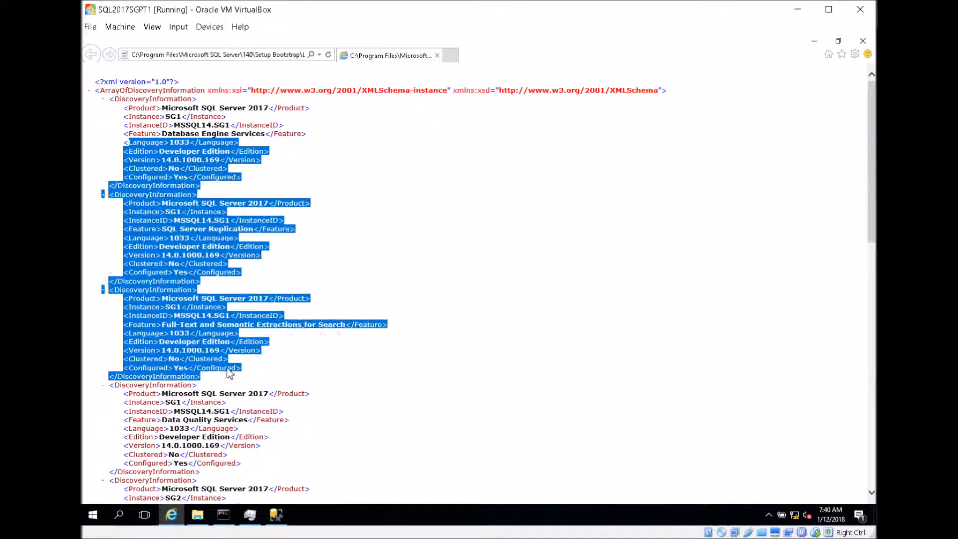
pyautogui.click(862, 44)
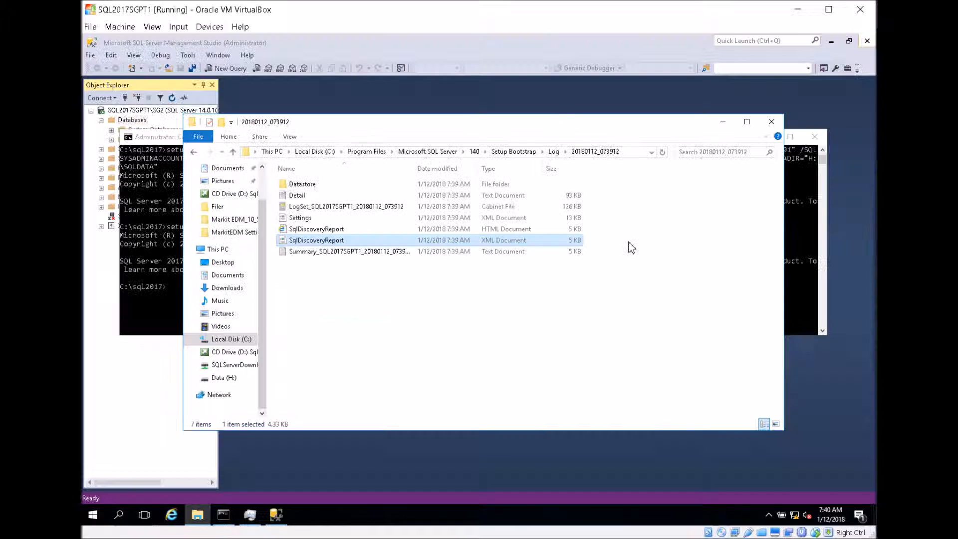
# View the full feature table in the HTML version of SqlDiscoveryReport and close it.
pyautogui.click(319, 230)
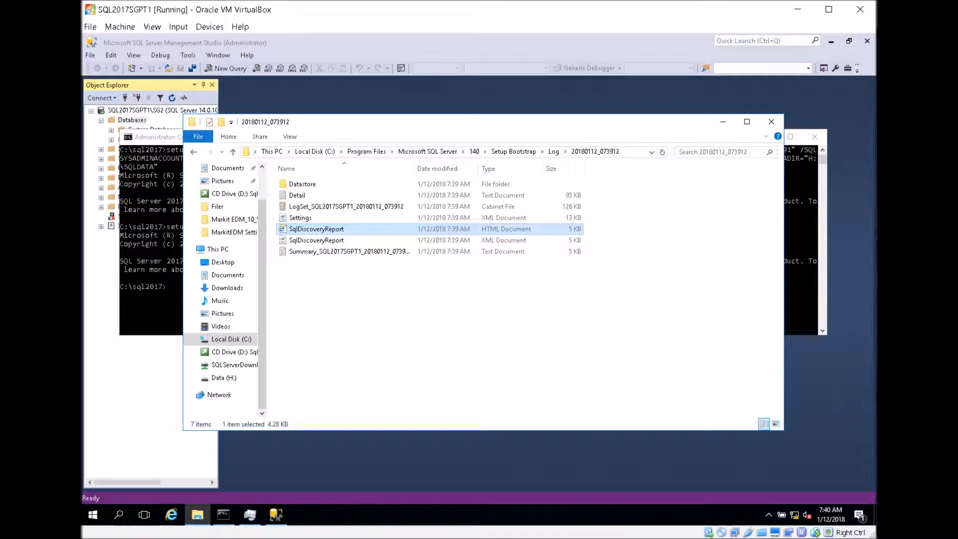
pyautogui.rightClick(305, 229)
pyautogui.click(309, 235)
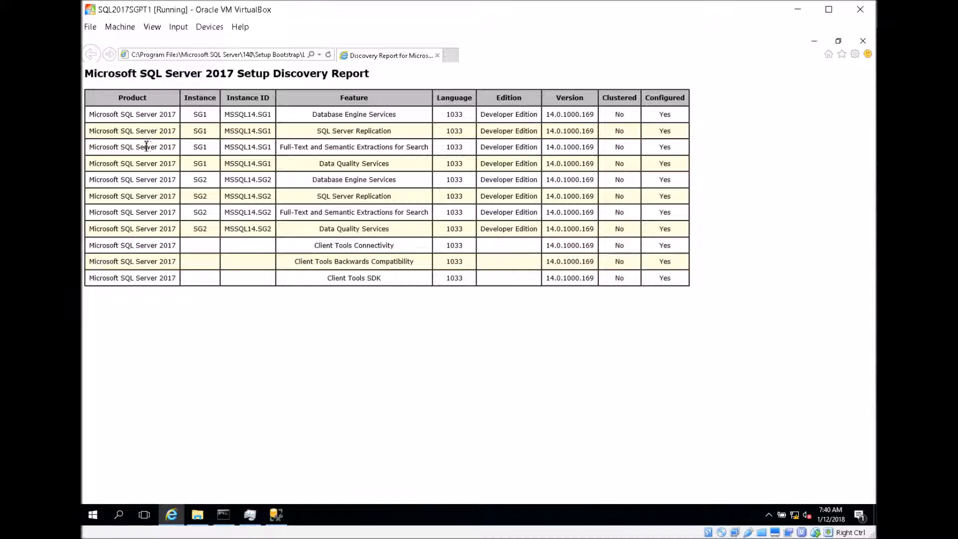
pyautogui.moveTo(670, 264); pyautogui.dragTo(135, 115)
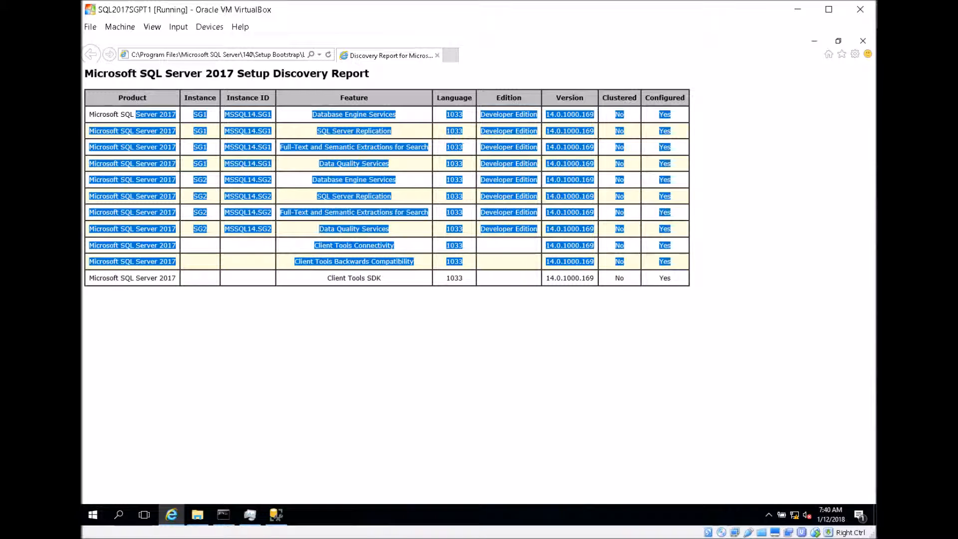
pyautogui.click(862, 41)
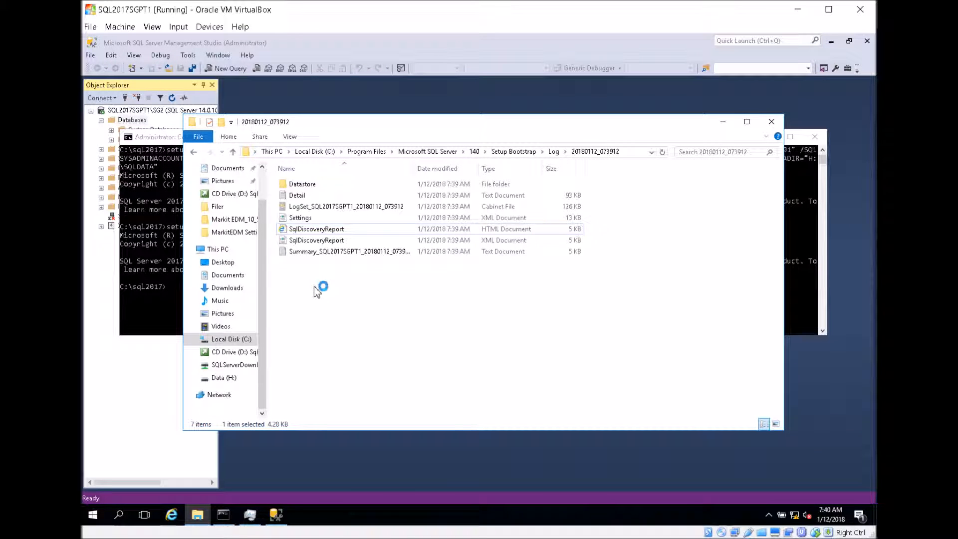
# Open the Summary text log for the 20180112_073912 discovery run and maximize its window.
pyautogui.click(326, 252)
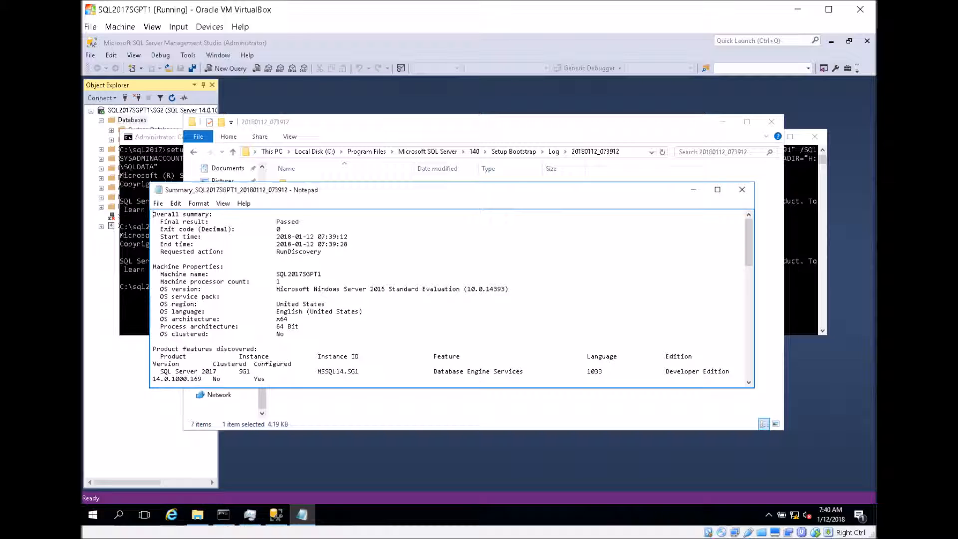
pyautogui.doubleClick(513, 194)
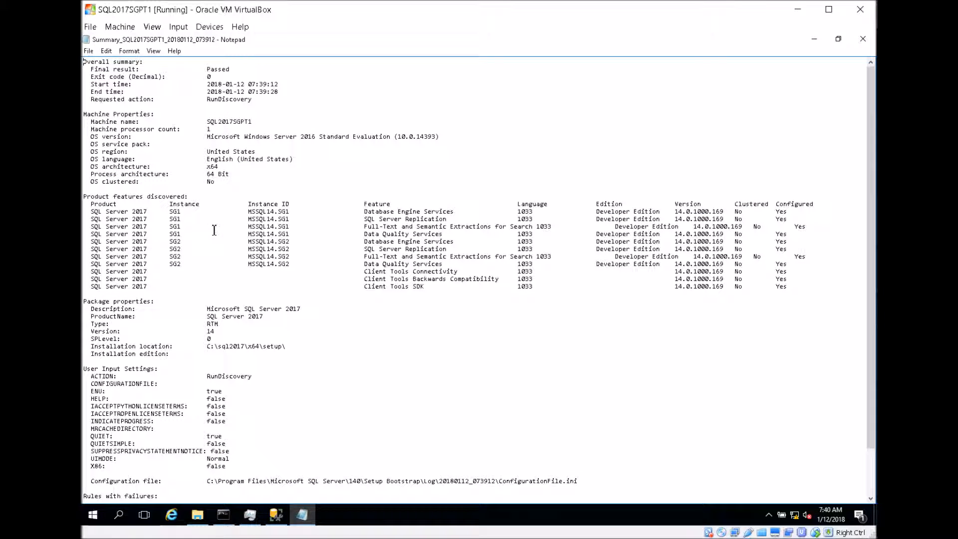
# Examine the overall summary, machine properties and discovered product features for the SG1 and SG2 instances in the Summary log.
pyautogui.keyDown('shift'); pyautogui.click(689, 279); pyautogui.keyUp('shift')
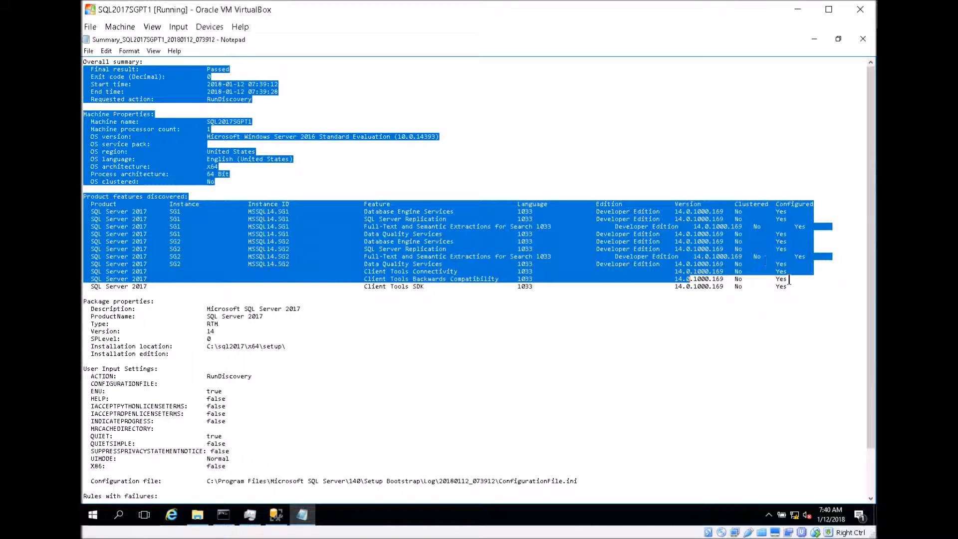
pyautogui.click(788, 280)
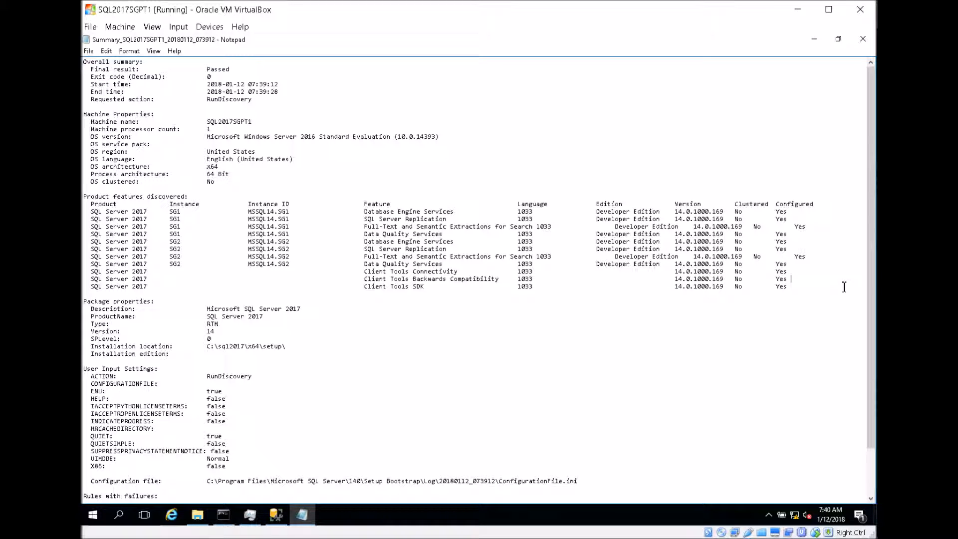
pyautogui.moveTo(179, 210); pyautogui.dragTo(228, 295)
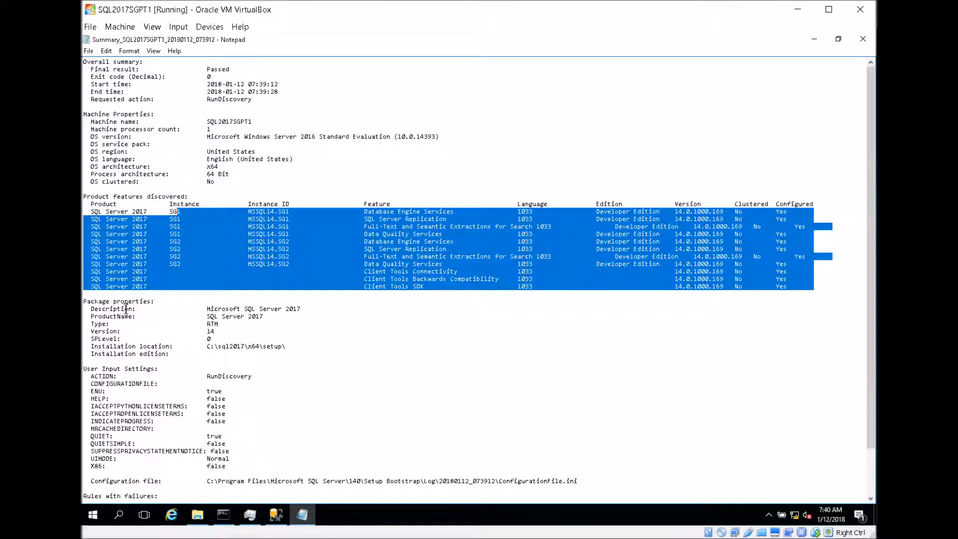
pyautogui.click(285, 320)
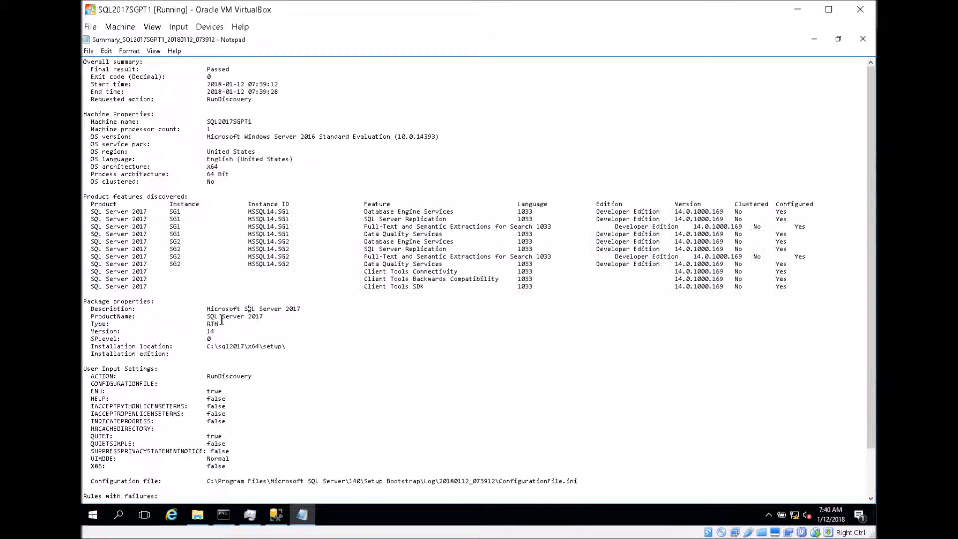
# Examine the package type, version and installation location, along with the user input settings, in the Summary log.
pyautogui.moveTo(211, 326); pyautogui.dragTo(210, 332)
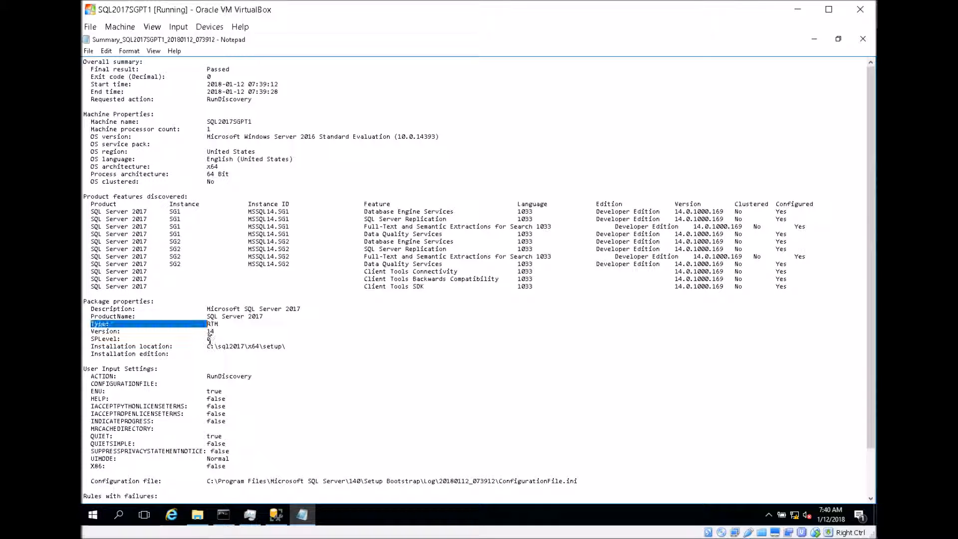
pyautogui.doubleClick(210, 331)
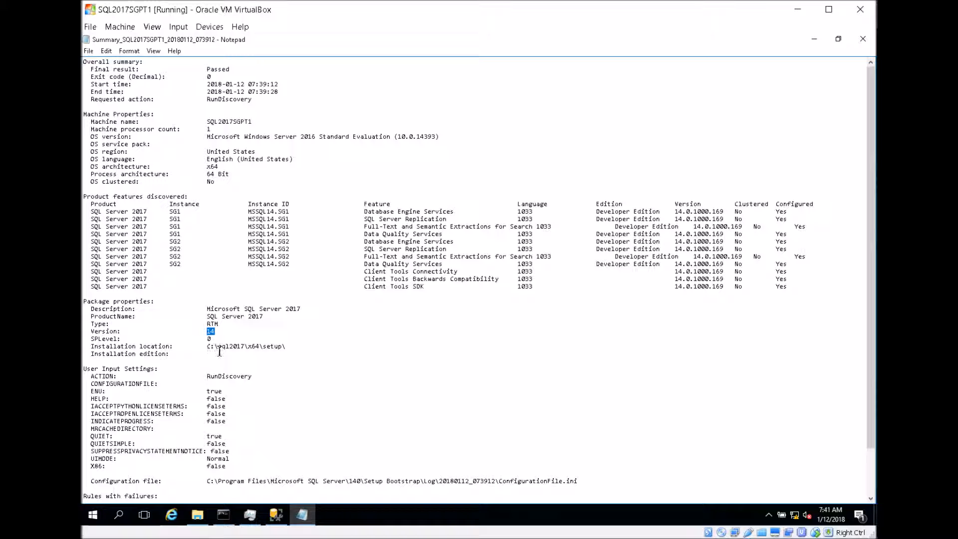
pyautogui.moveTo(281, 346); pyautogui.dragTo(202, 347)
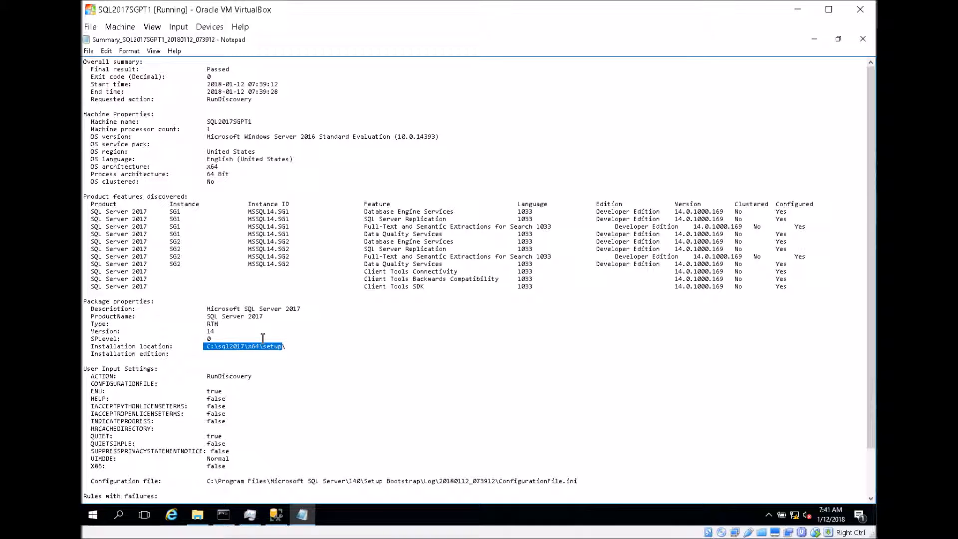
pyautogui.scroll(-3, 263, 341)
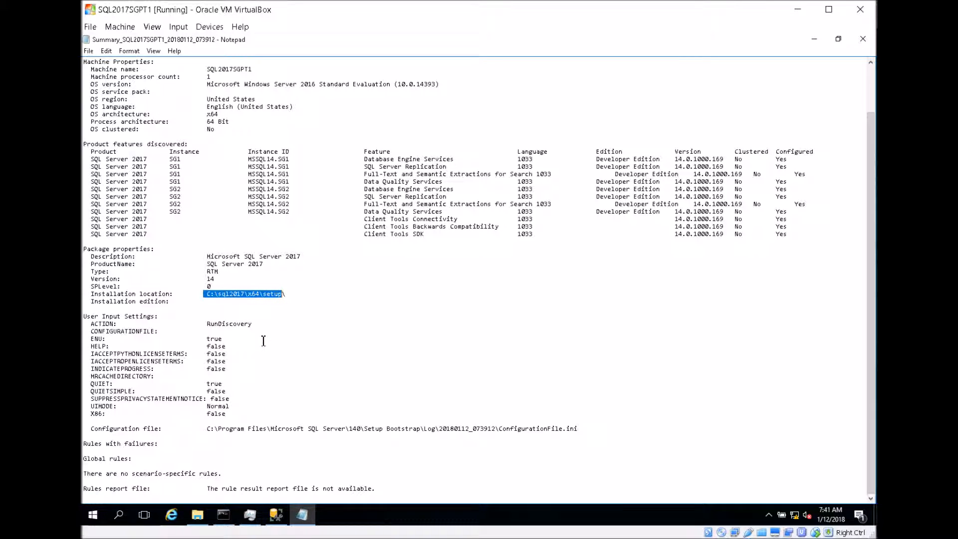
pyautogui.click(258, 414)
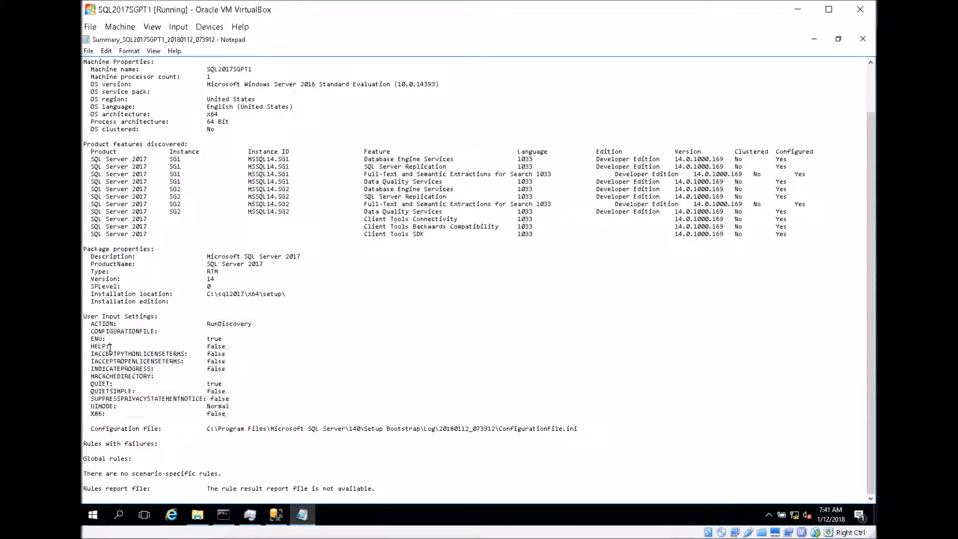
pyautogui.doubleClick(142, 346)
pyautogui.click(124, 374)
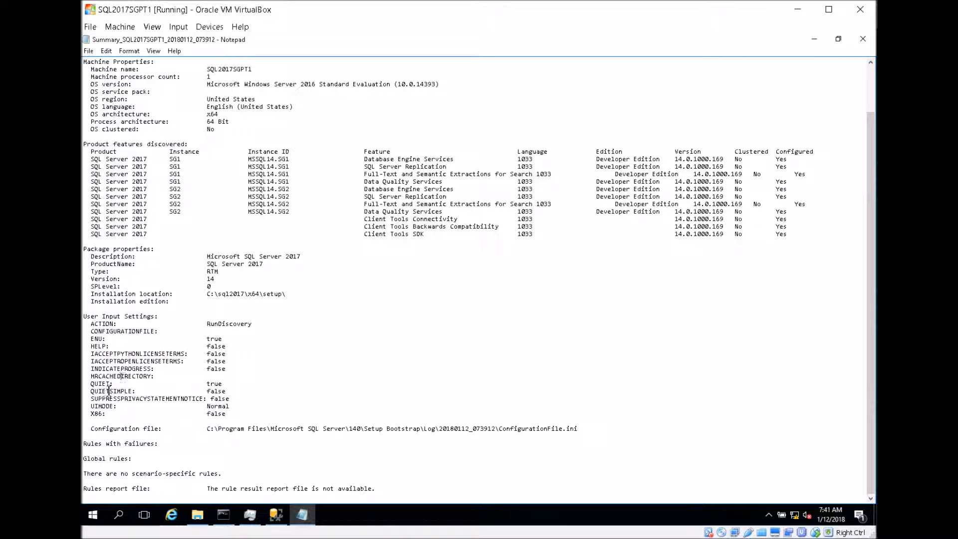